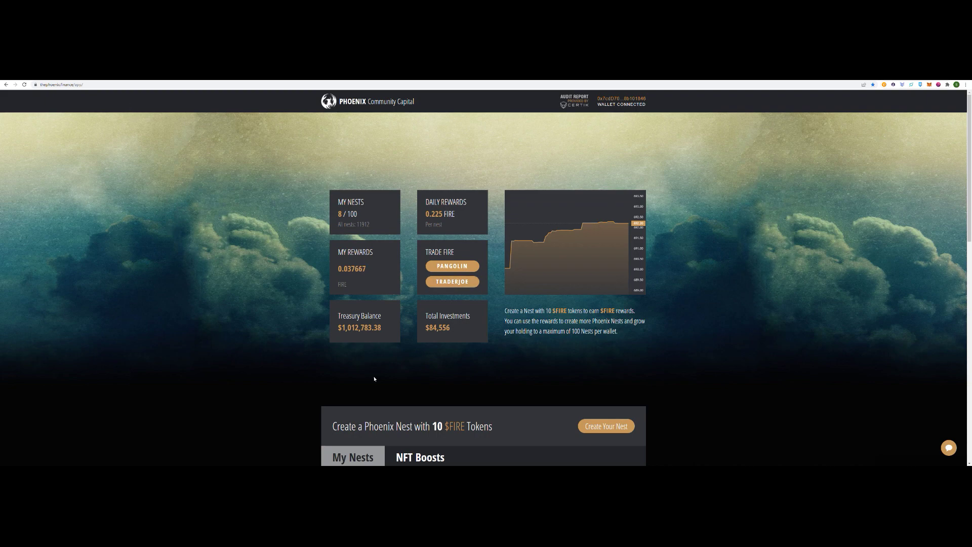
Step: Scroll down the 8-nest rewards dashboard to the My Nests table and back up
scroll(298, 382, "down", 3)
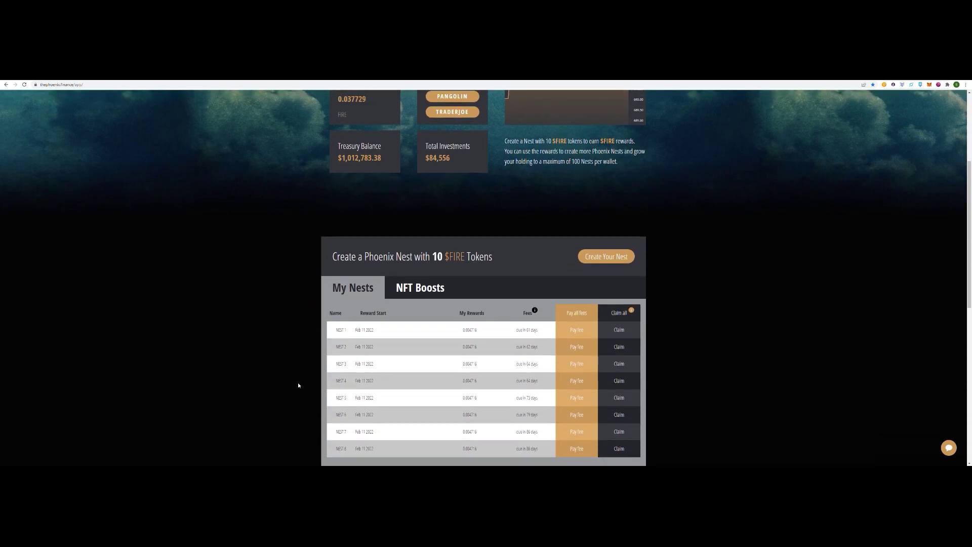
scroll(298, 382, "up", 3)
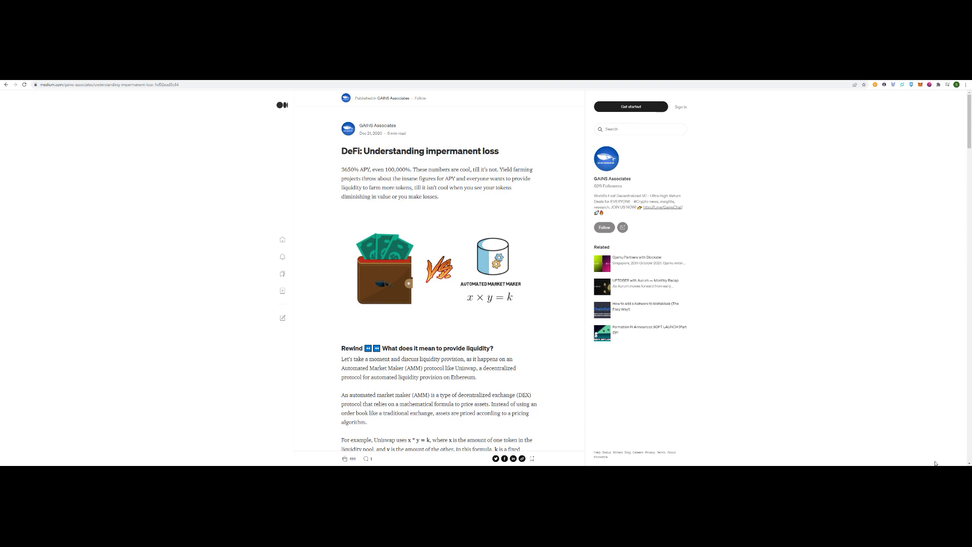
Step: Scroll down through the Medium article 'DeFi: Understanding impermanent loss'
scroll(458, 311, "down", 2)
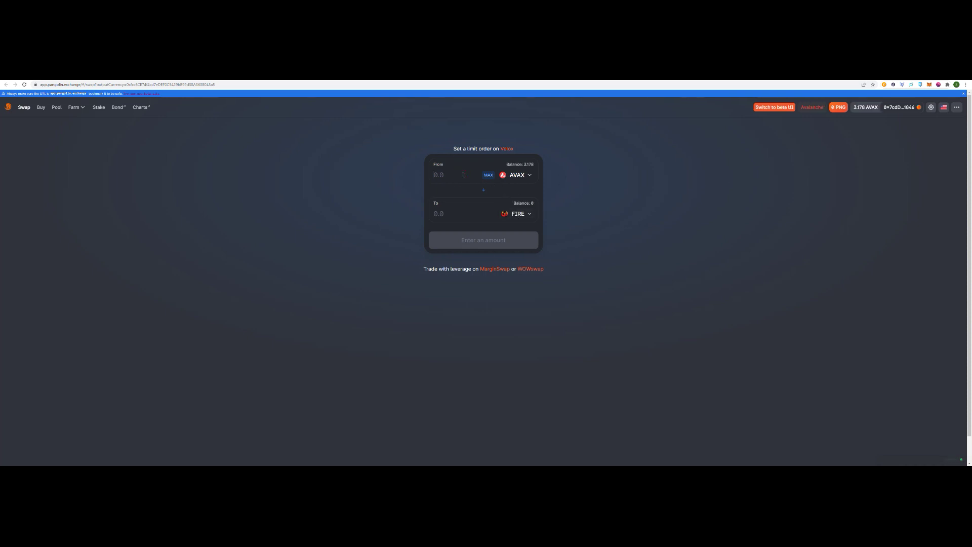
Step: Enter 0.5 AVAX as the amount to swap for FIRE
type("1")
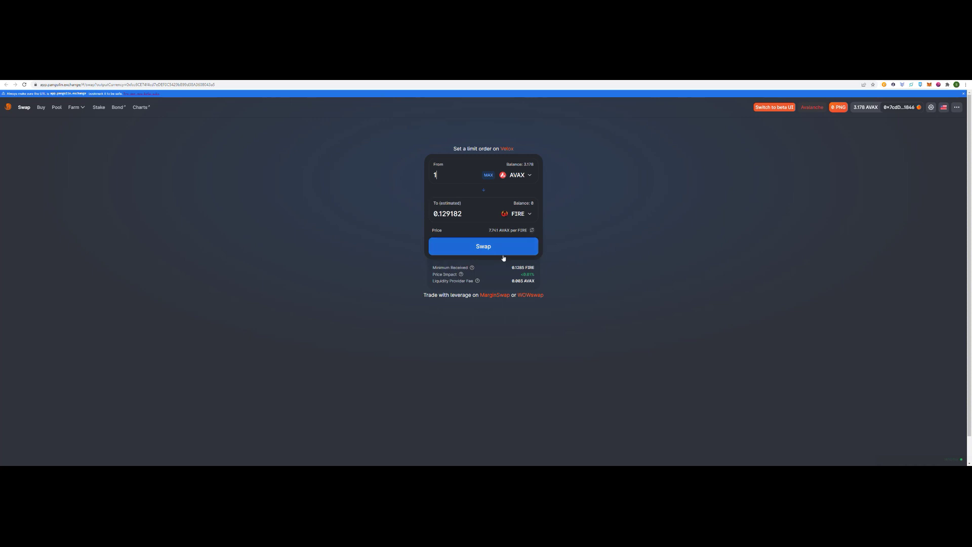
key("BackSpace")
type(".5")
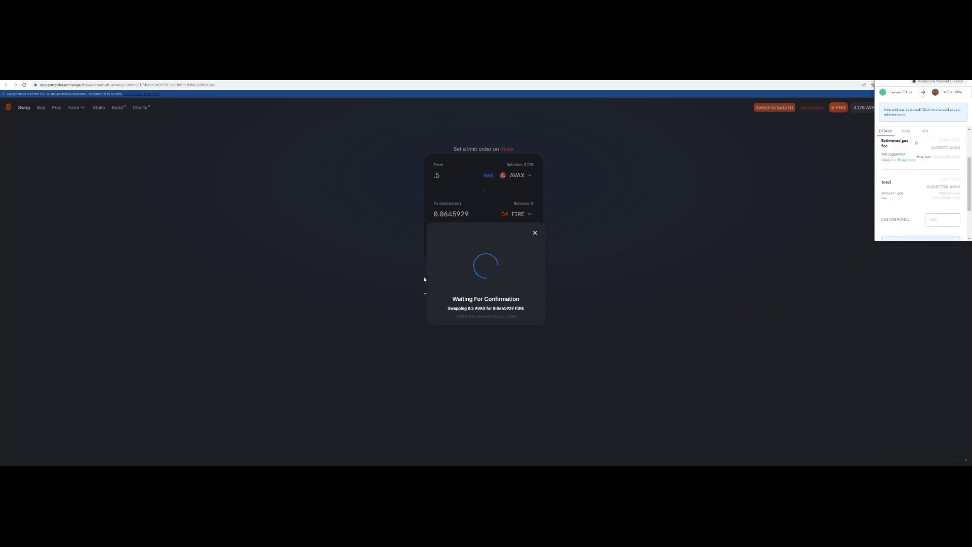
scroll(942, 223, "down", 3)
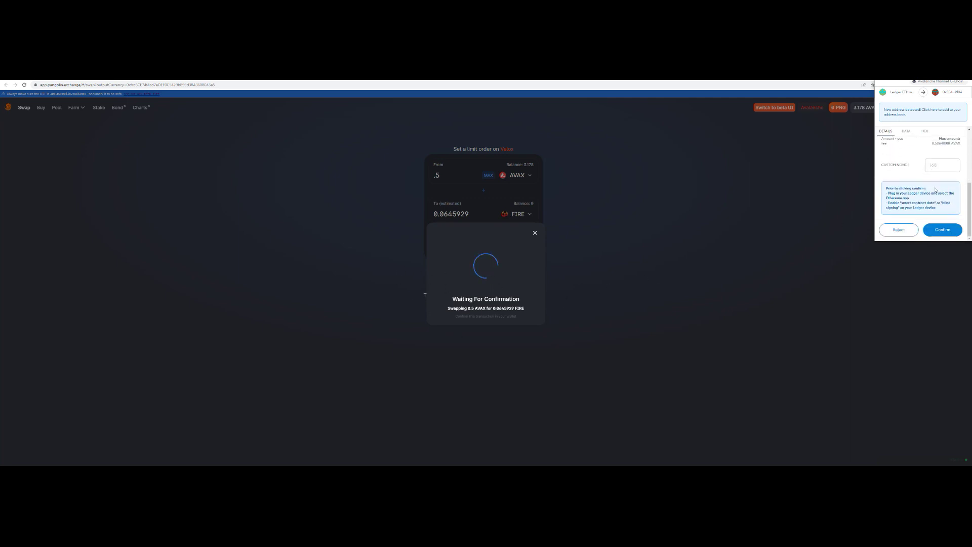
Step: Approve the 0.5 AVAX to FIRE swap in the wallet and close the submitted notice
left_click(943, 229)
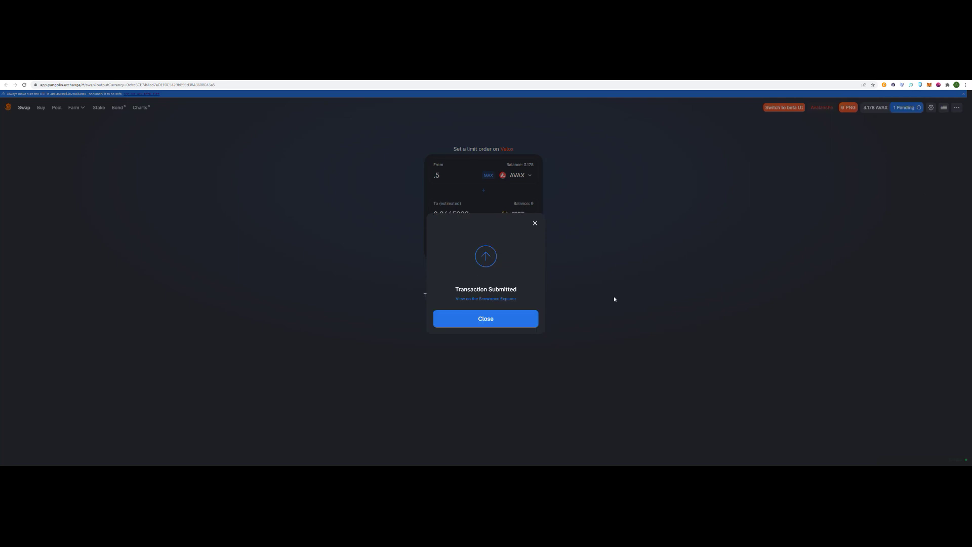
left_click(513, 321)
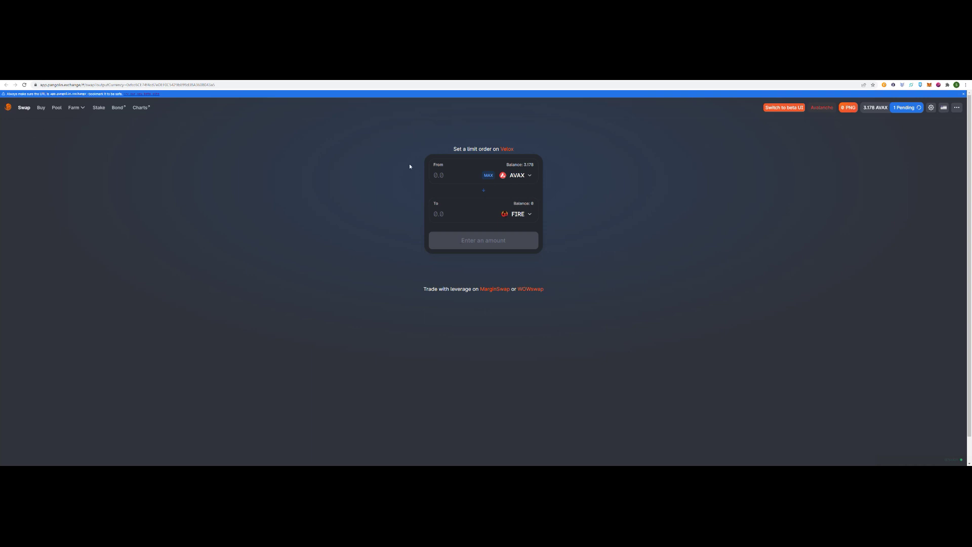
left_click(12, 80)
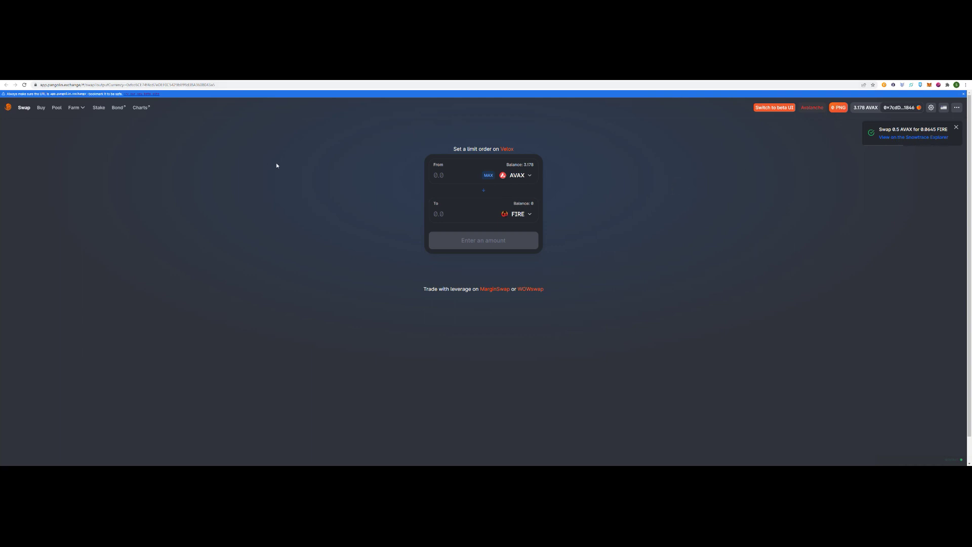
Step: Switch to the beta UI and browse all pools on the Pool & Farm page
left_click(777, 111)
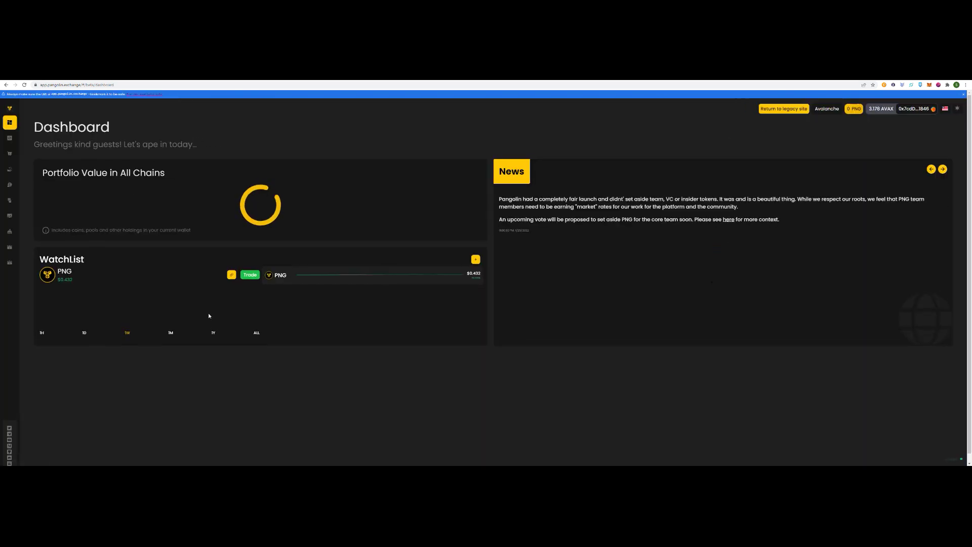
mouse_move(18, 207)
mouse_move(12, 146)
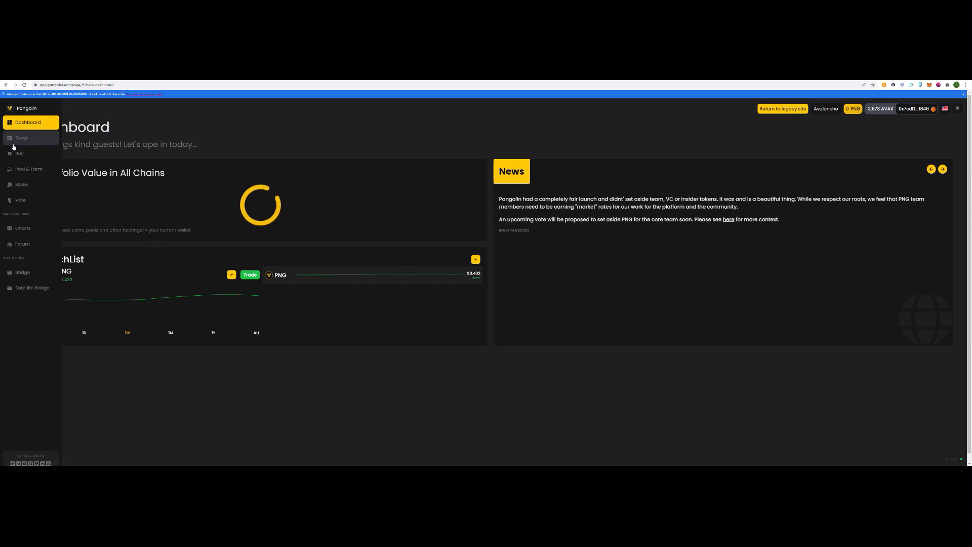
left_click(39, 171)
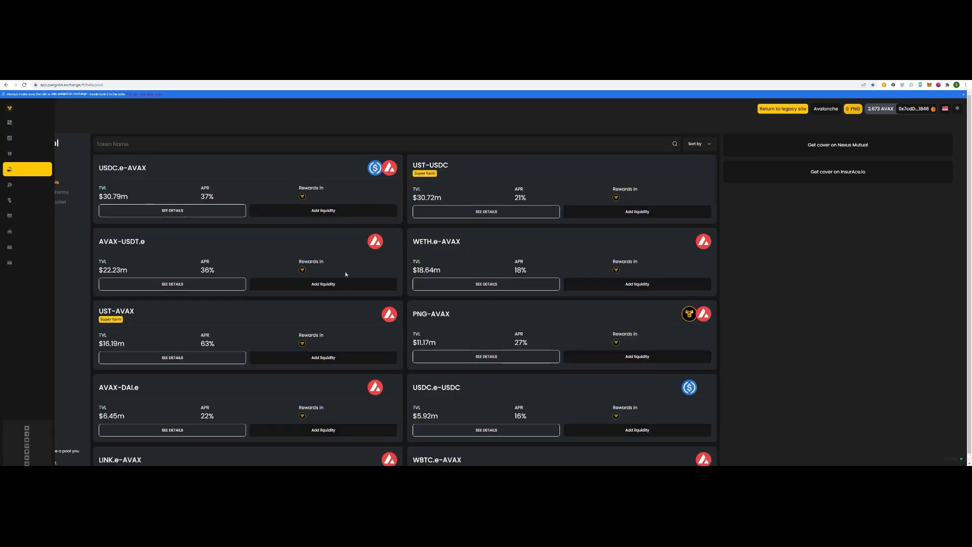
scroll(505, 278, "down", 1)
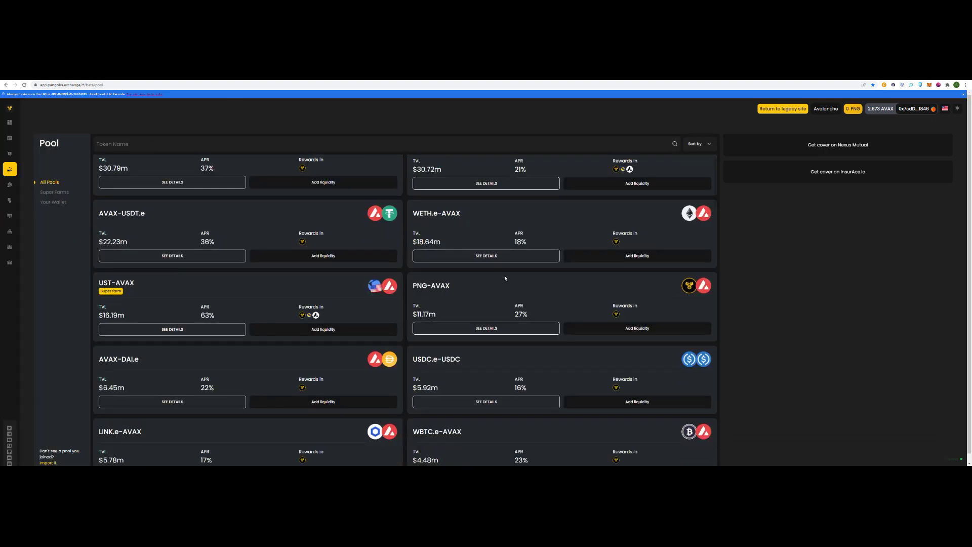
scroll(304, 324, "down", 5)
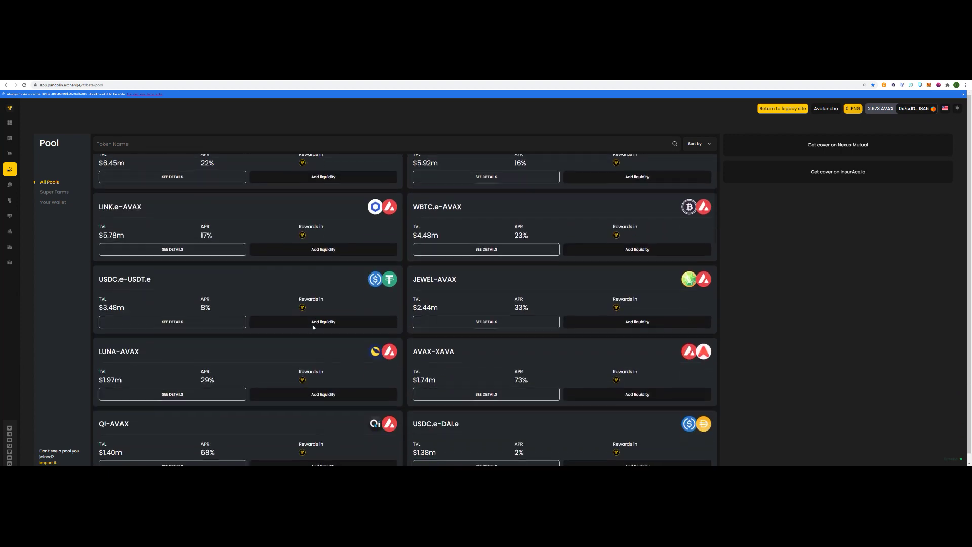
scroll(325, 328, "up", 5)
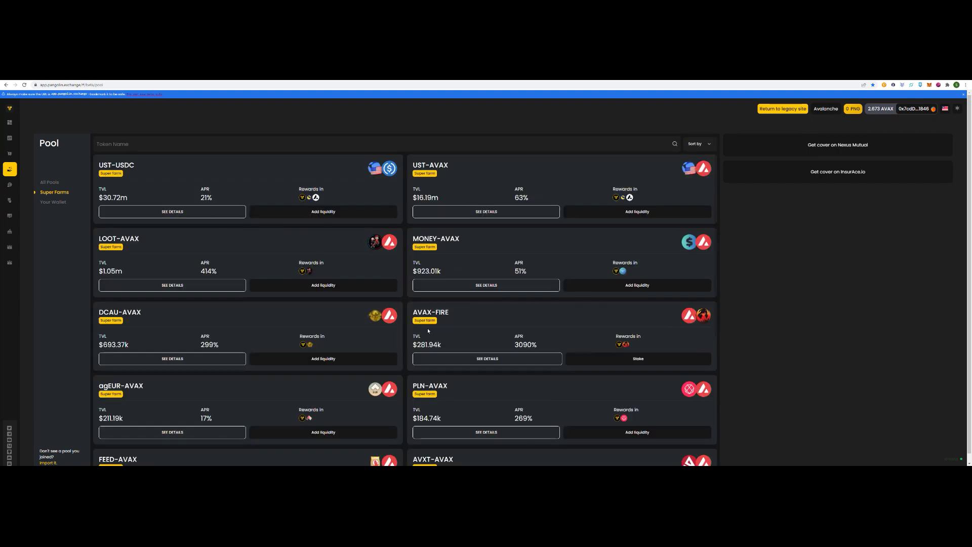
Step: Check the AVAX-FIRE Super Farm's 3090% APR and $281.94k TVL, then open its Add liquidity form
scroll(507, 334, "down", 2)
scroll(516, 330, "up", 2)
double_click(444, 347)
left_click(505, 341)
left_click_drag(544, 348, 513, 335)
left_click_drag(493, 337, 412, 345)
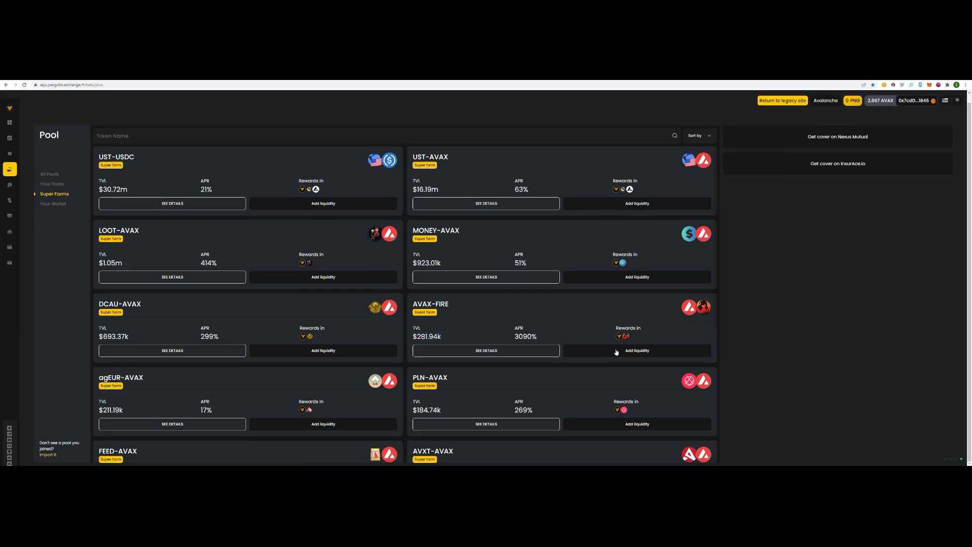
left_click(616, 352)
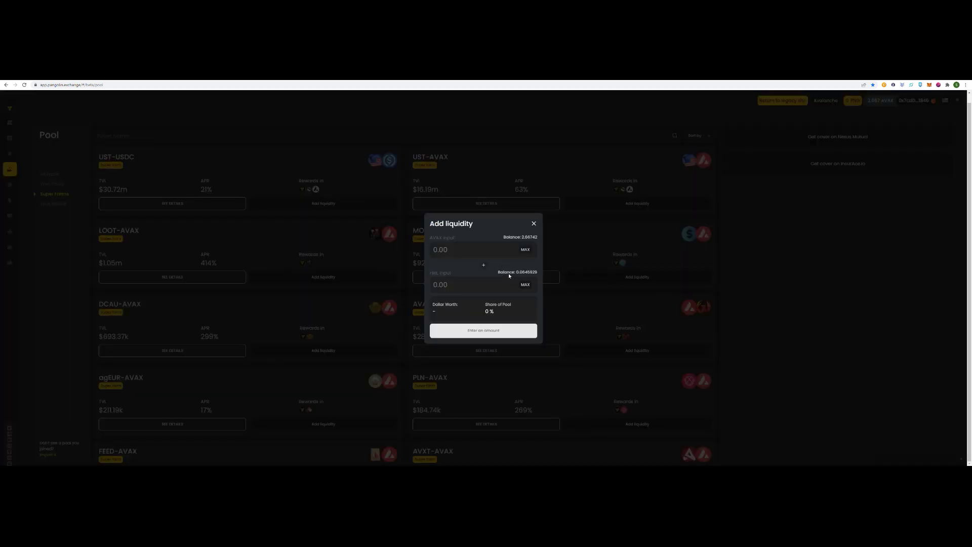
Step: Fill in the full balances, 0.503466 AVAX and 0.0645929 FIRE, and submit the supply
left_click_drag(537, 272, 498, 273)
left_click(494, 248)
left_click_drag(502, 236, 512, 237)
left_click(526, 286)
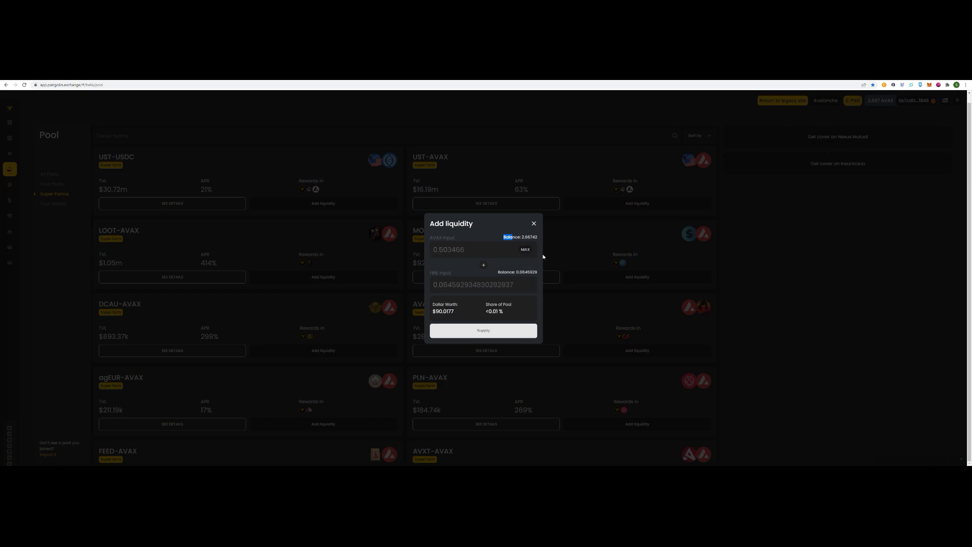
left_click(525, 249)
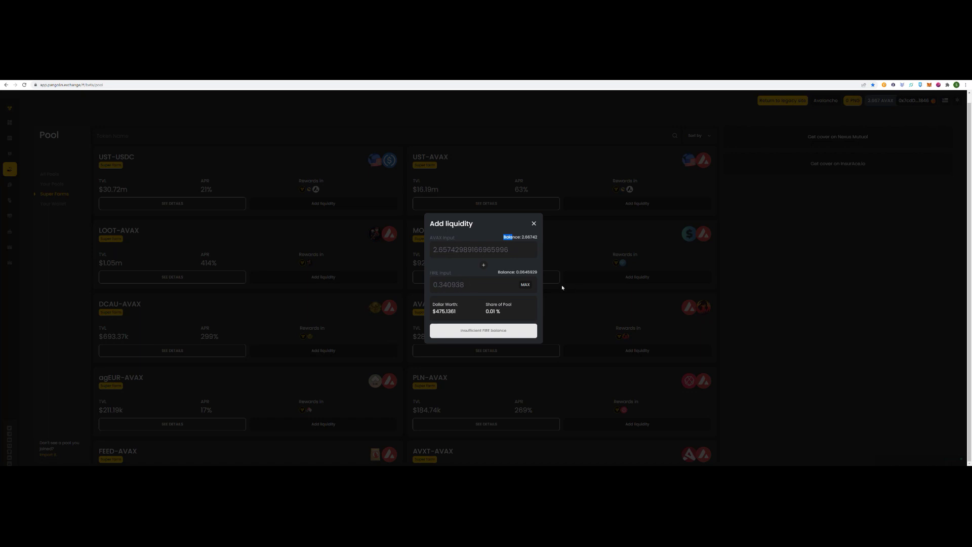
left_click(526, 285)
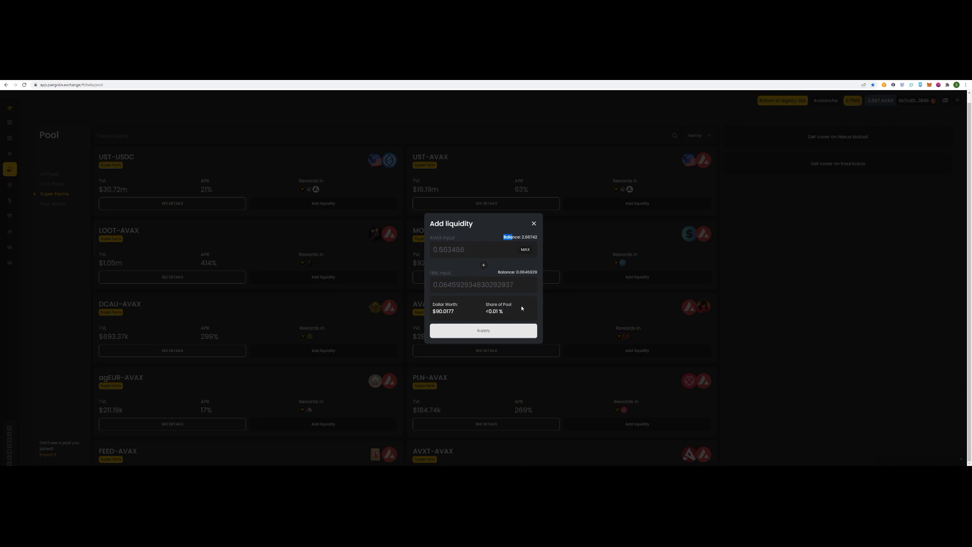
left_click(522, 307)
left_click(471, 332)
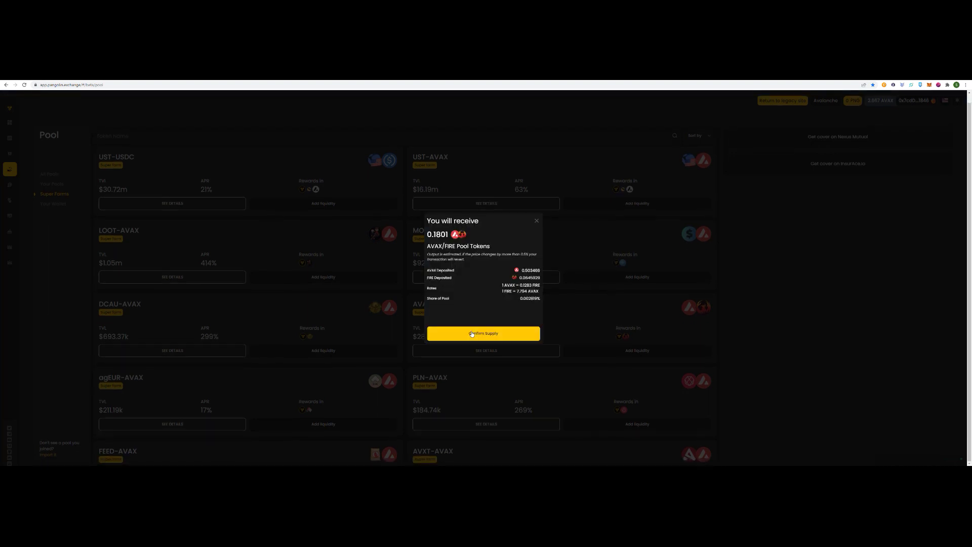
Step: Confirm supplying the AVAX-FIRE liquidity, approve it in the wallet, and close the submitted notice
left_click(472, 334)
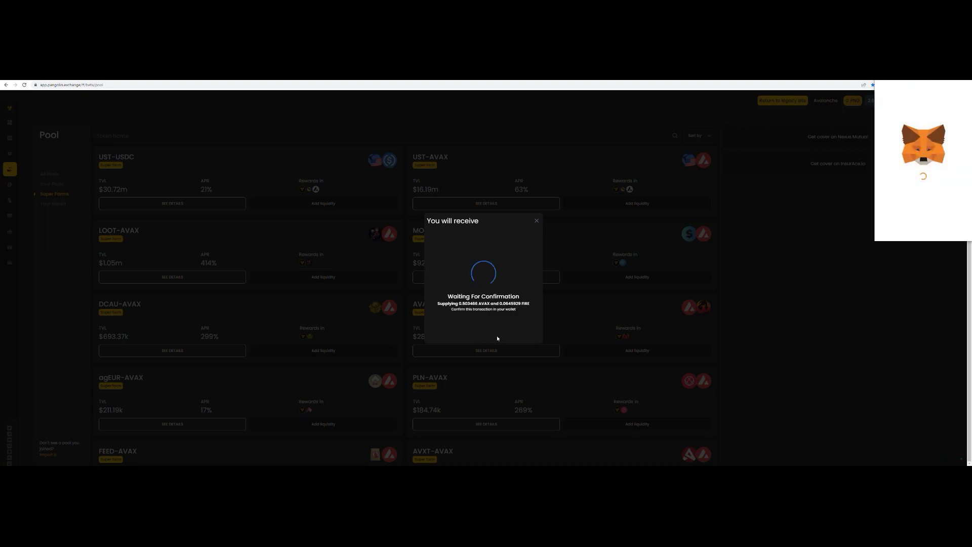
scroll(891, 212, "down", 5)
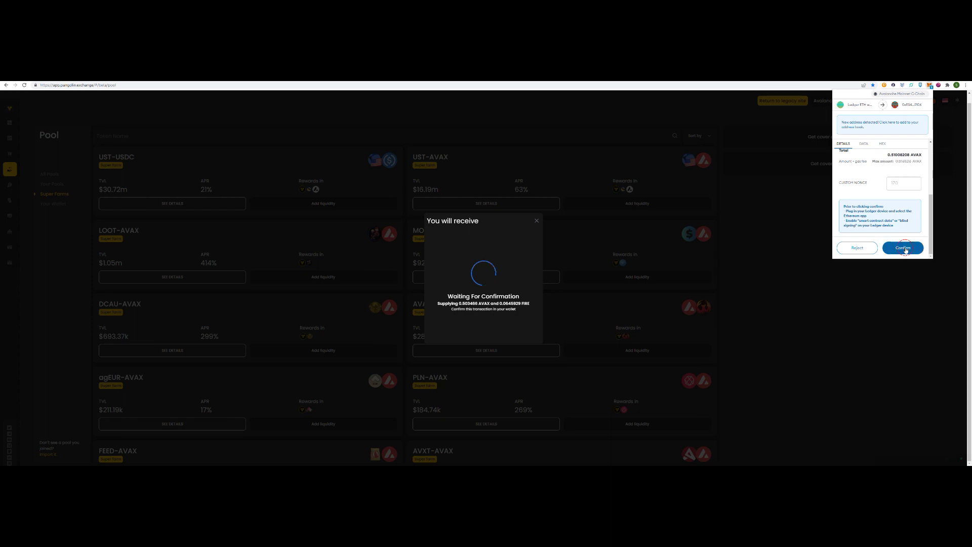
left_click(905, 247)
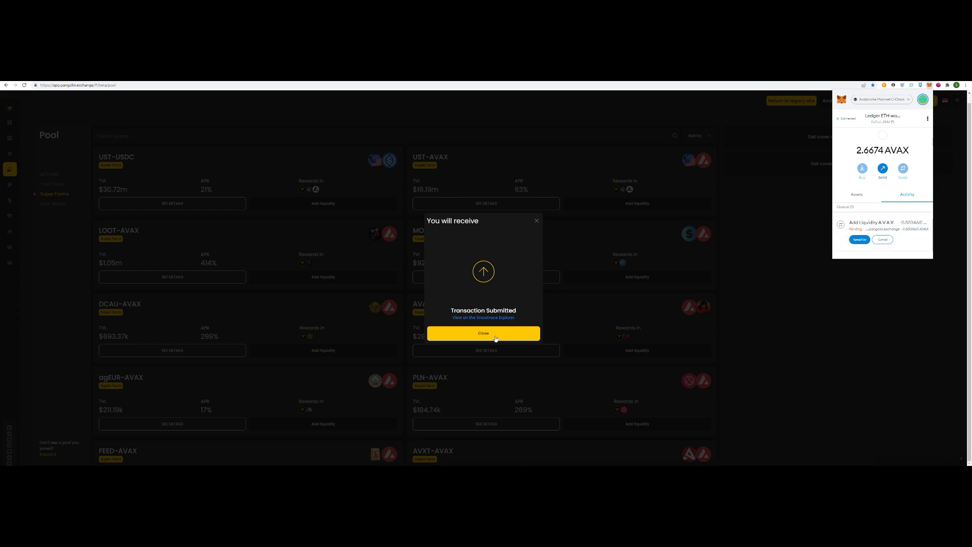
left_click(496, 338)
left_click(496, 337)
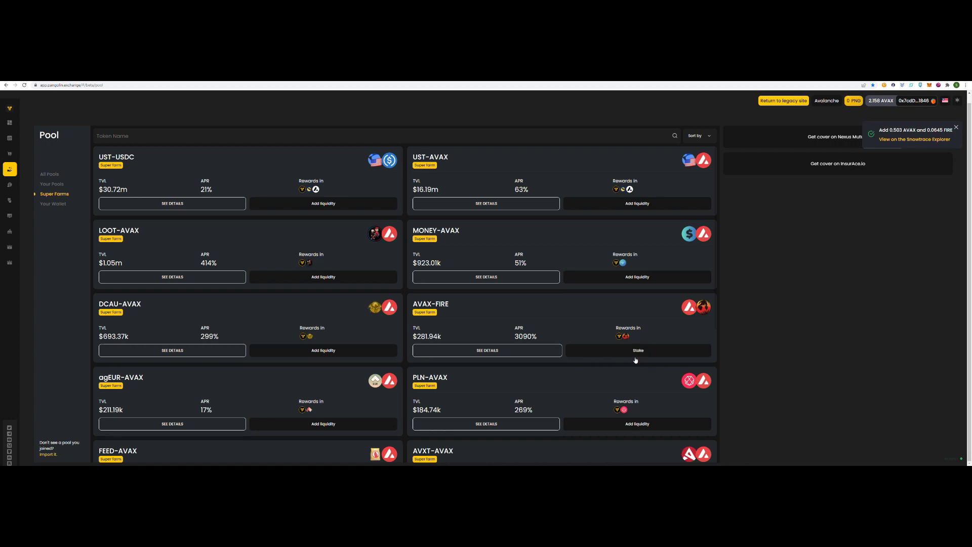
Step: Start staking the 0.1801 AVAX/FIRE PGL tokens in the AVAX-FIRE farm
left_click(642, 351)
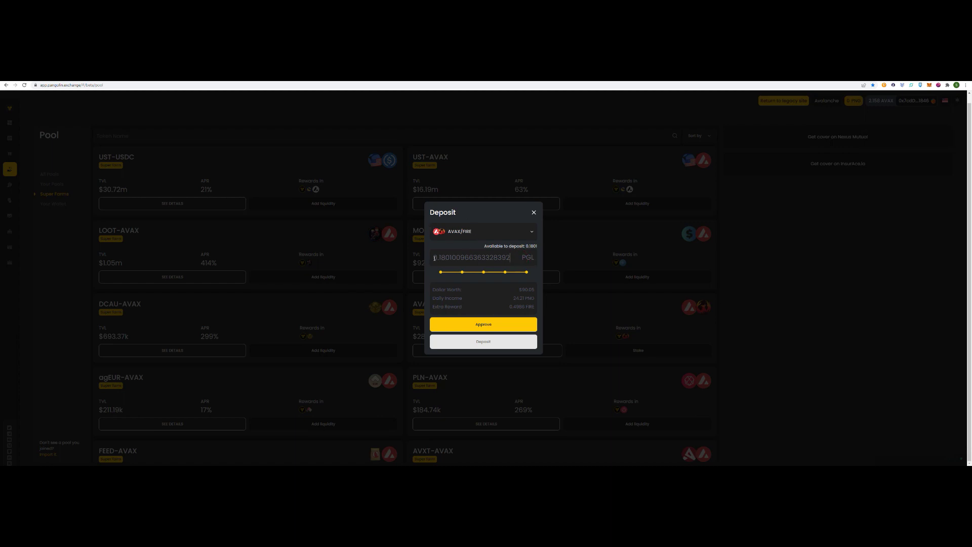
Step: Review the 0.1801 PGL deposit, its 24.21 PNG daily income and 0.4986 FIRE extra reward
left_click_drag(434, 259, 517, 260)
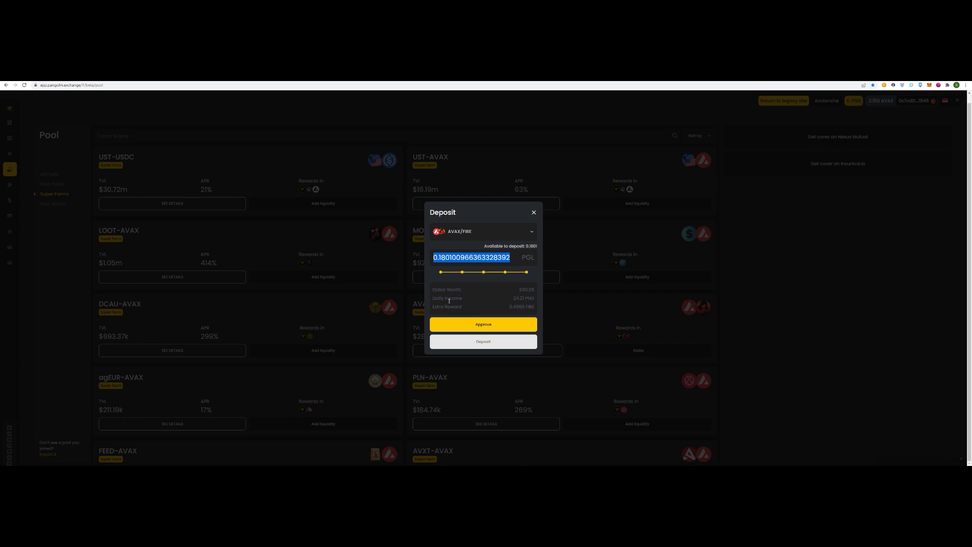
left_click_drag(512, 298, 537, 301)
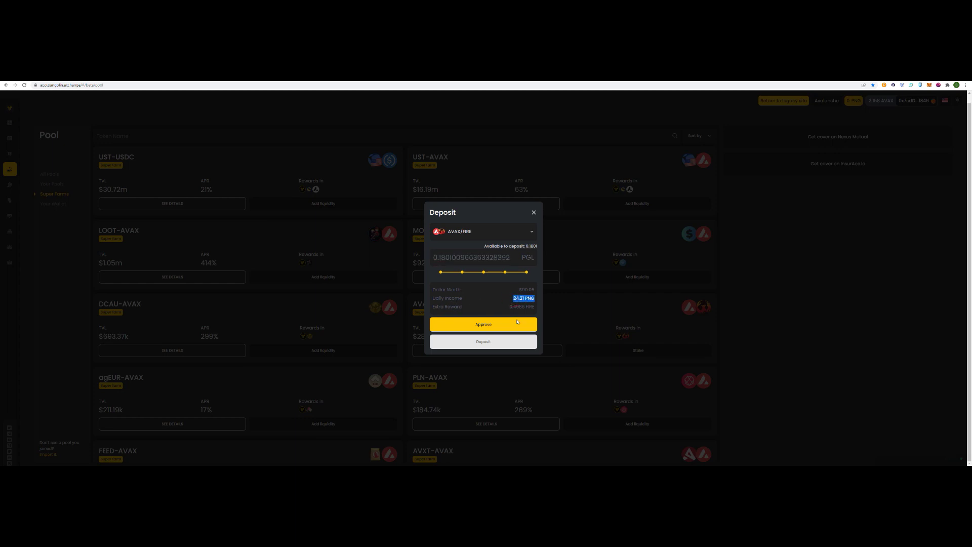
left_click_drag(509, 307, 536, 308)
Step: Approve the farm to spend the PGL tokens, sign in the wallet, and deposit 0.1801 PGL
left_click(497, 331)
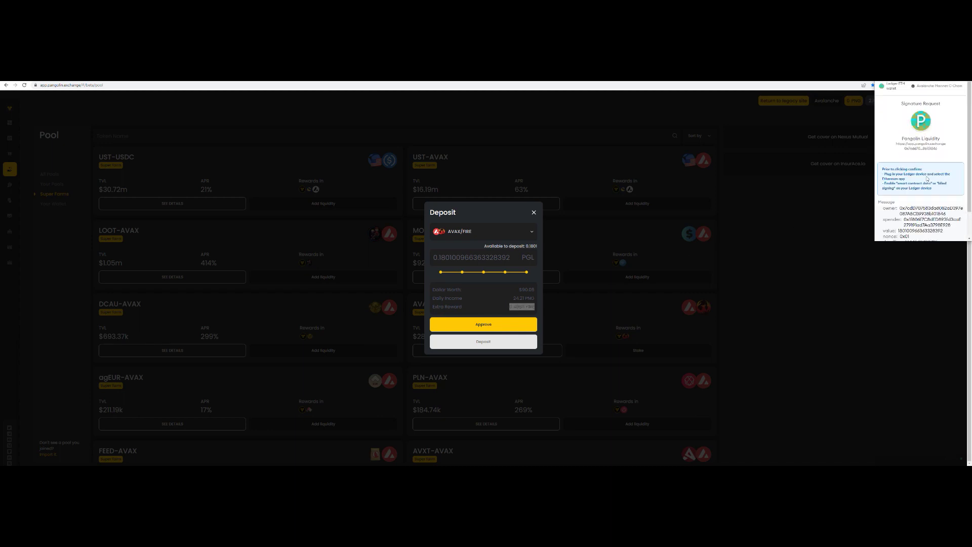
left_click(943, 229)
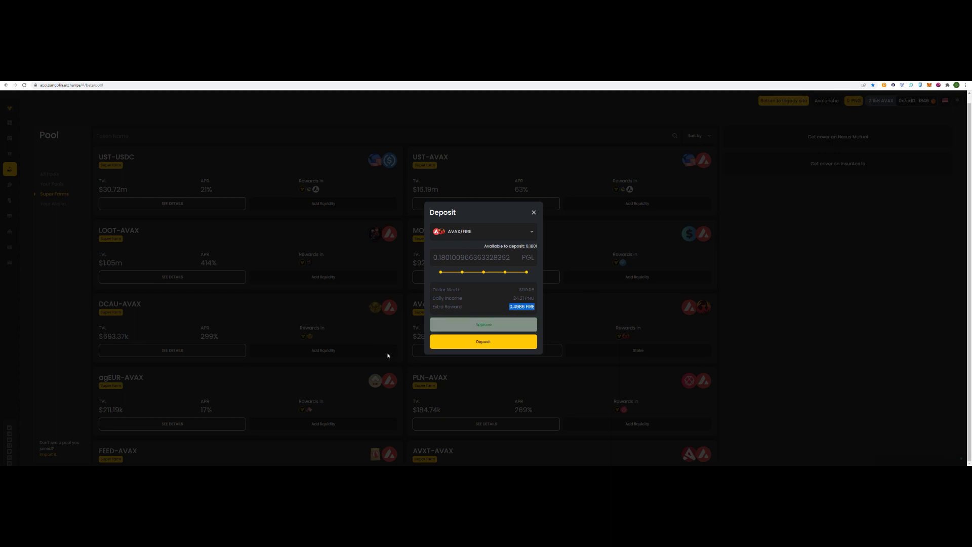
left_click(505, 343)
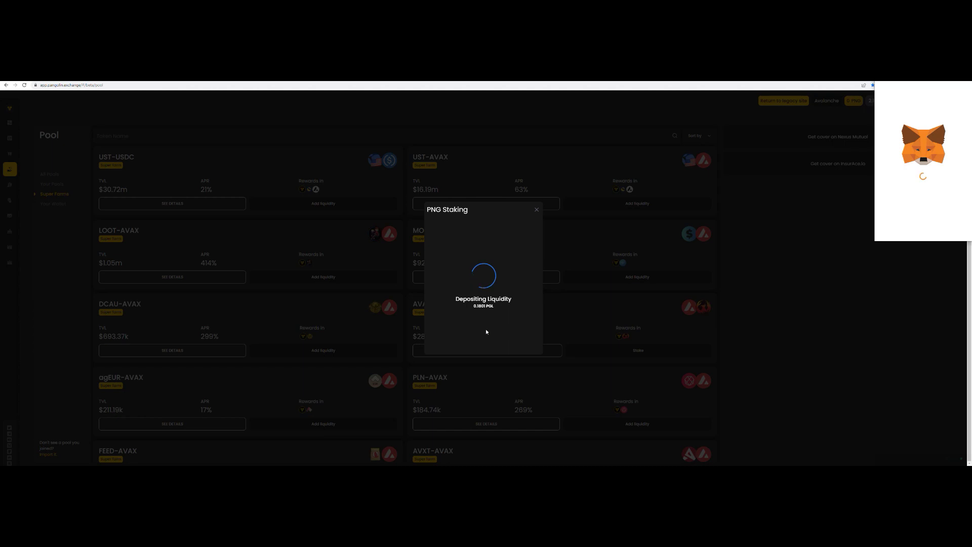
Step: Approve the 0.1801 PGL staking transaction in MetaMask and dismiss the Transaction Submitted notice
scroll(911, 173, "down", 2)
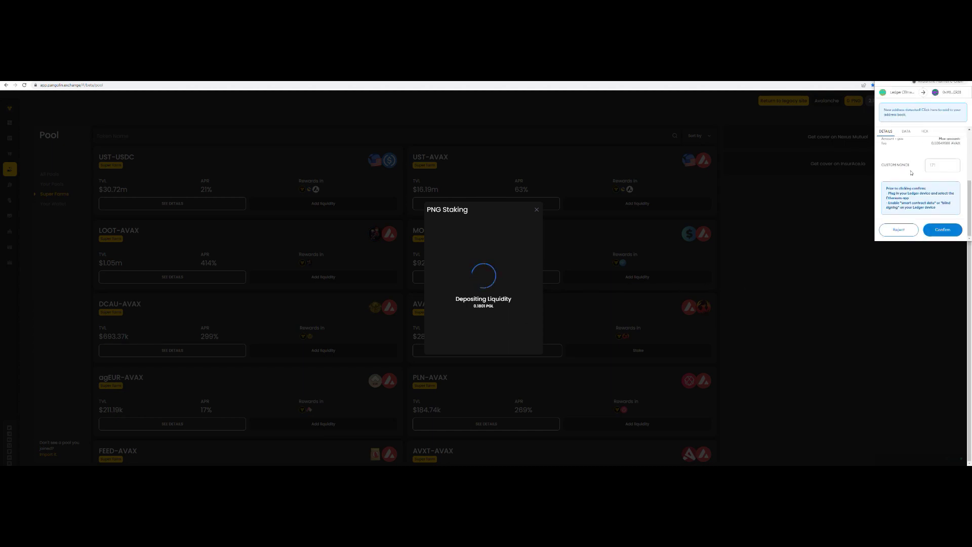
left_click(943, 230)
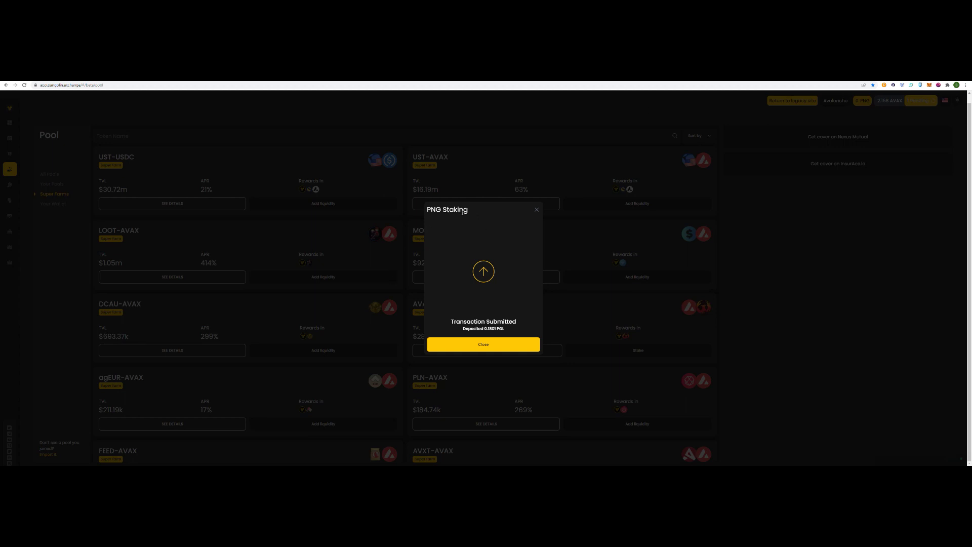
left_click(506, 347)
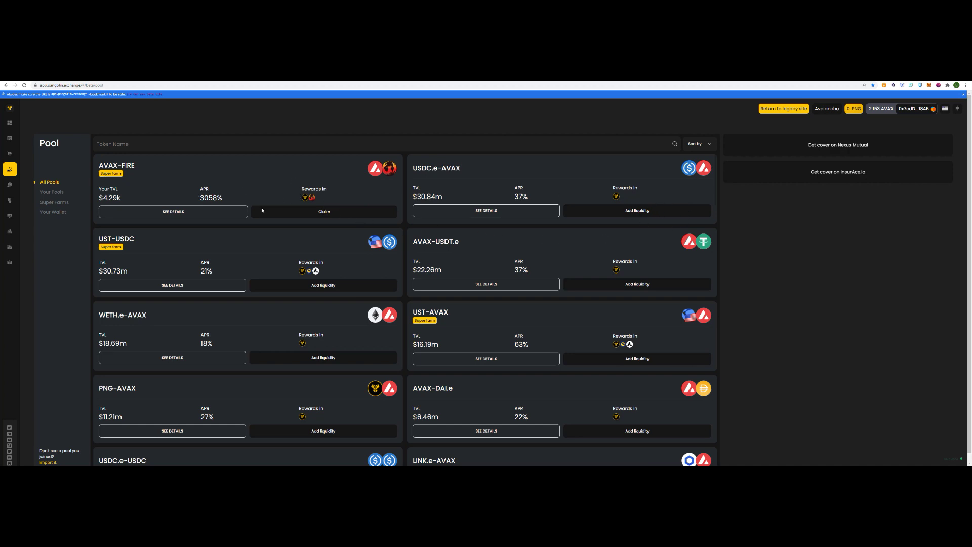
Step: Open the AVAX/FIRE pool details and review the $4.29k stake's underlying amounts and earnings
left_click(182, 212)
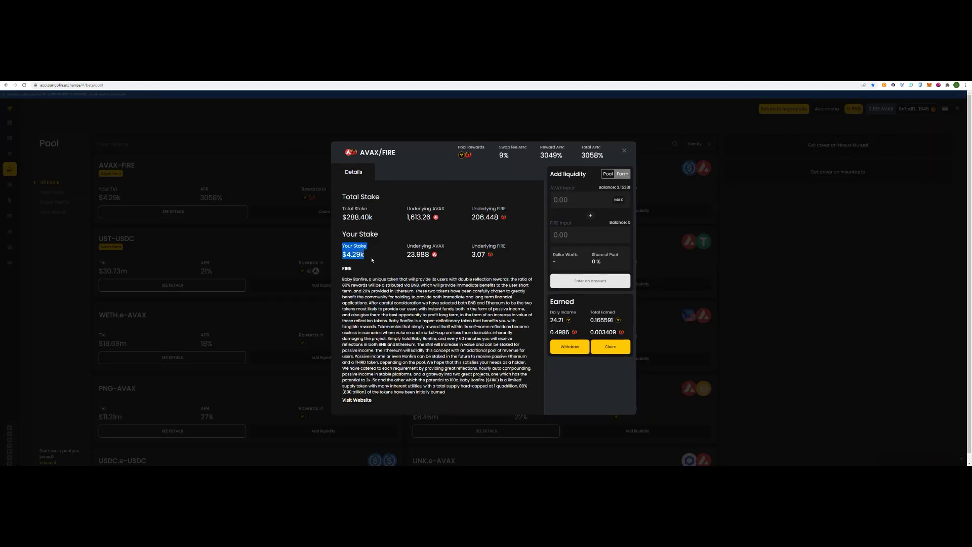
left_click(424, 248)
left_click_drag(433, 246, 525, 259)
left_click(592, 326)
left_click_drag(550, 303, 624, 335)
left_click(579, 333)
left_click(573, 332)
Step: Check the 3.07 FIRE underlying amount, the 3058% total APR and the 0.4986 FIRE daily reward
triple_click(513, 258)
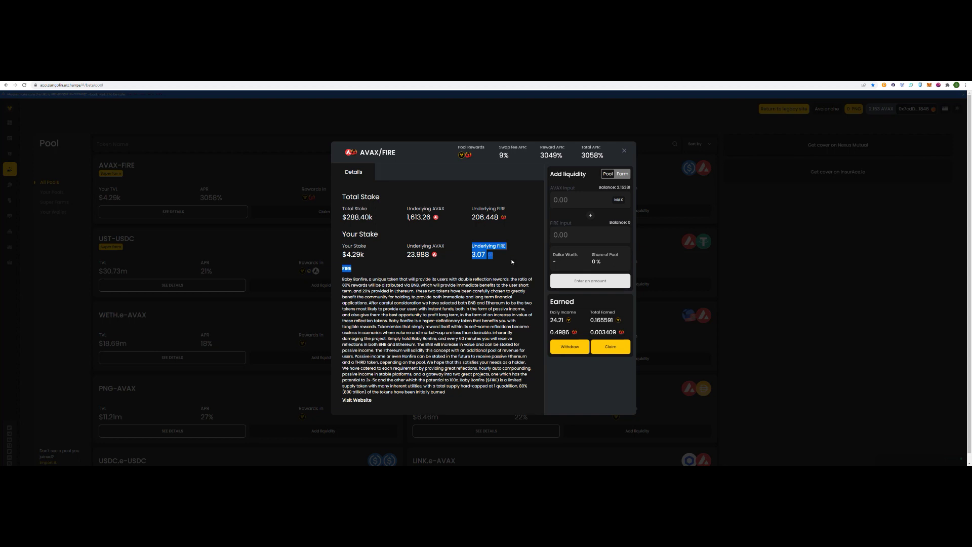
left_click(507, 262)
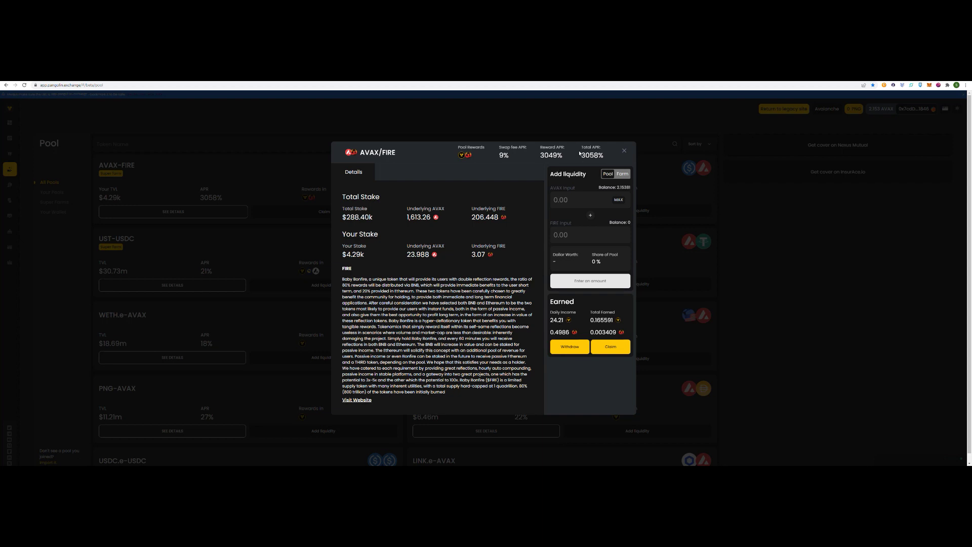
left_click_drag(580, 154, 602, 158)
left_click_drag(593, 328, 551, 333)
Step: Close the AVAX/FIRE details, then reopen them to show the $4.29k stake at 3058% APR
left_click(579, 333)
key("Escape")
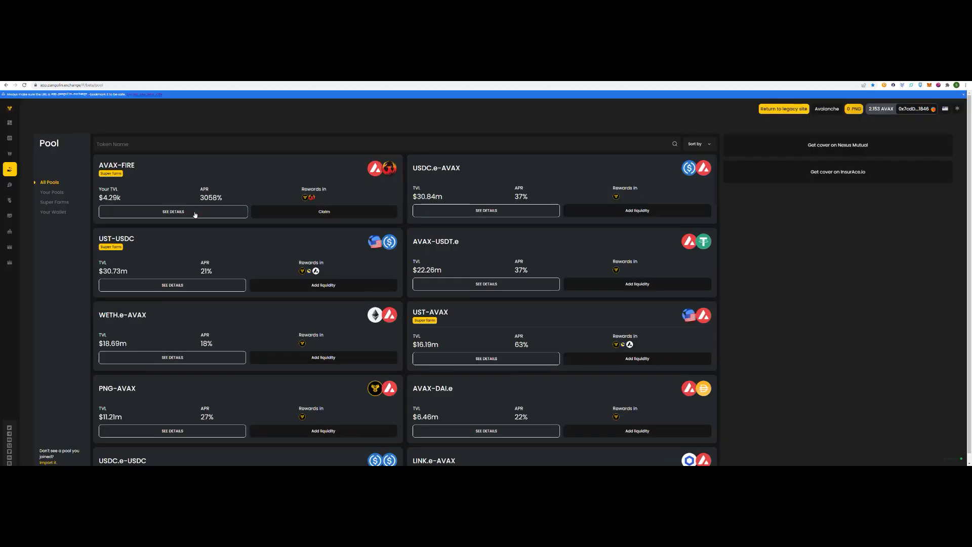
left_click(170, 213)
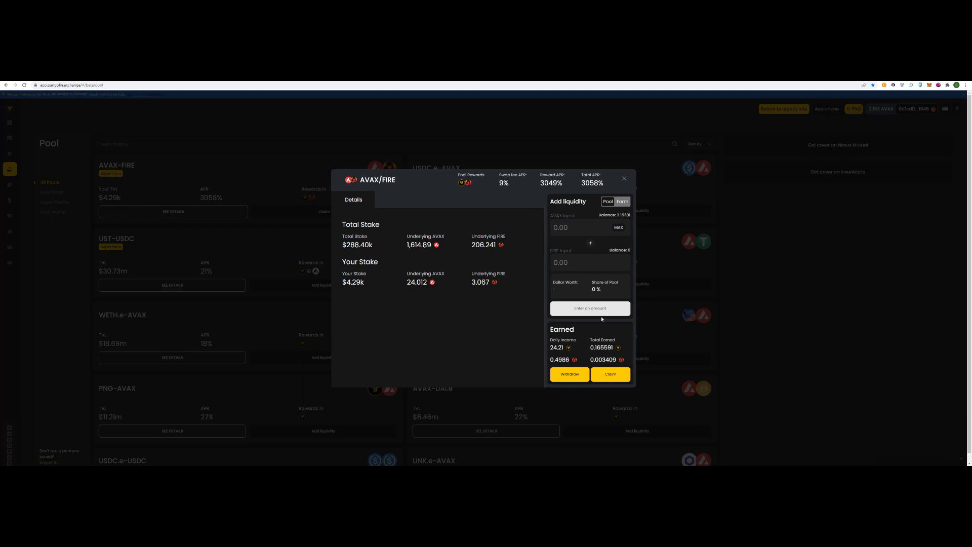